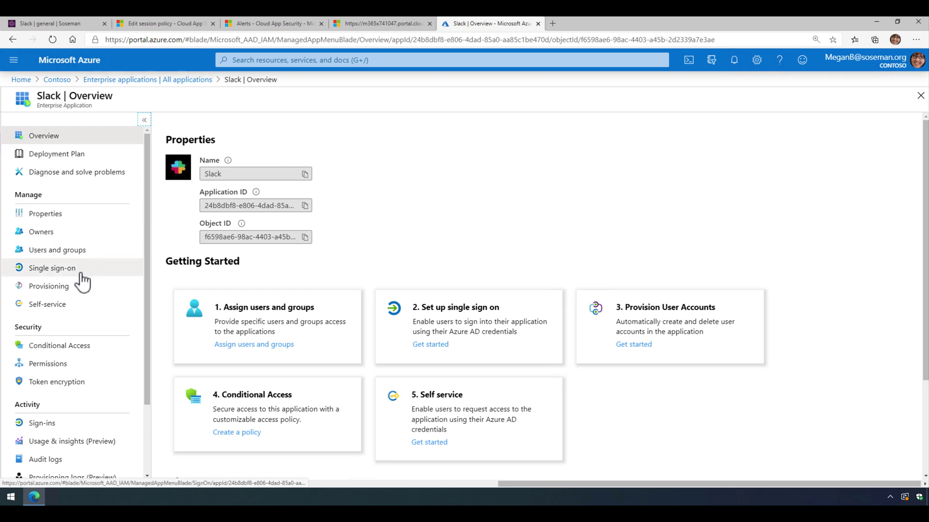
Open the Slack Conditional Access policy and confirm its one included user and Slack cloud app.
click(90, 346)
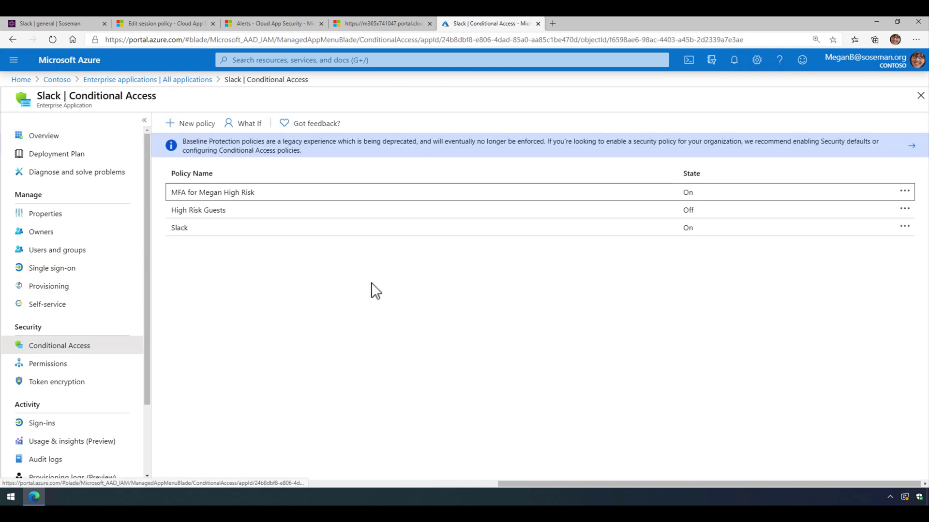
click(197, 228)
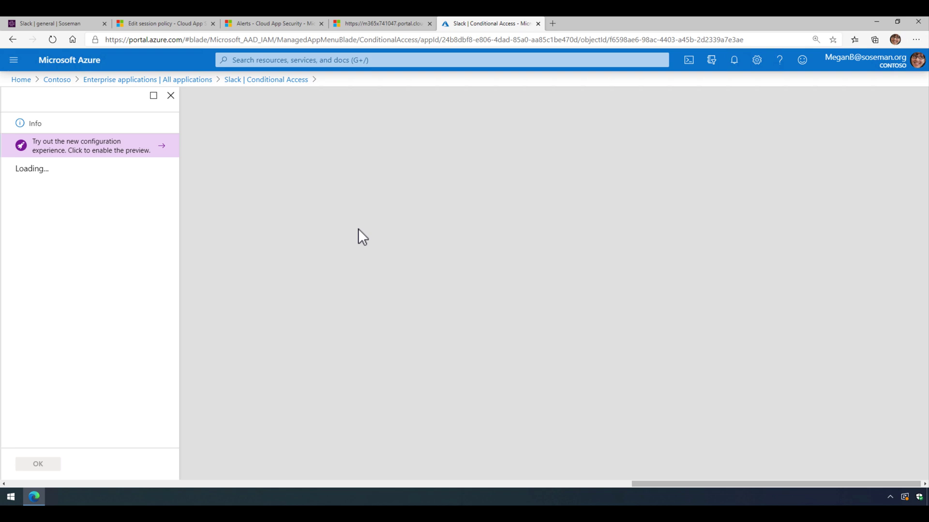
click(118, 249)
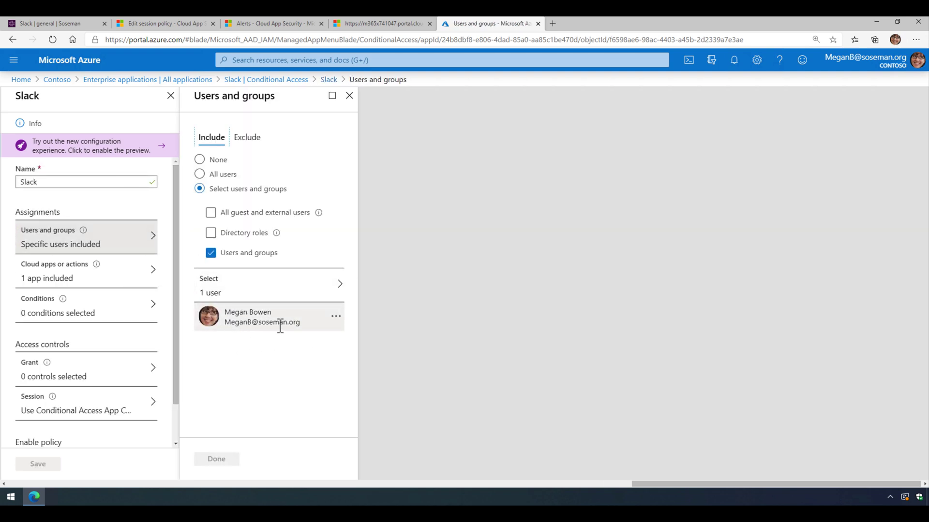
click(119, 286)
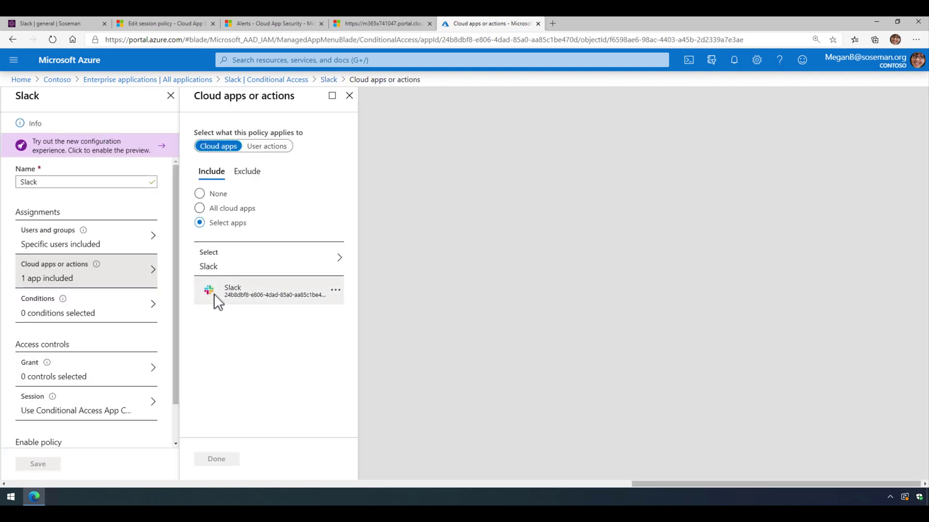
Check the policy's Conditional Access App Control session setting, then view the Slack Block Downloads session policy.
click(86, 408)
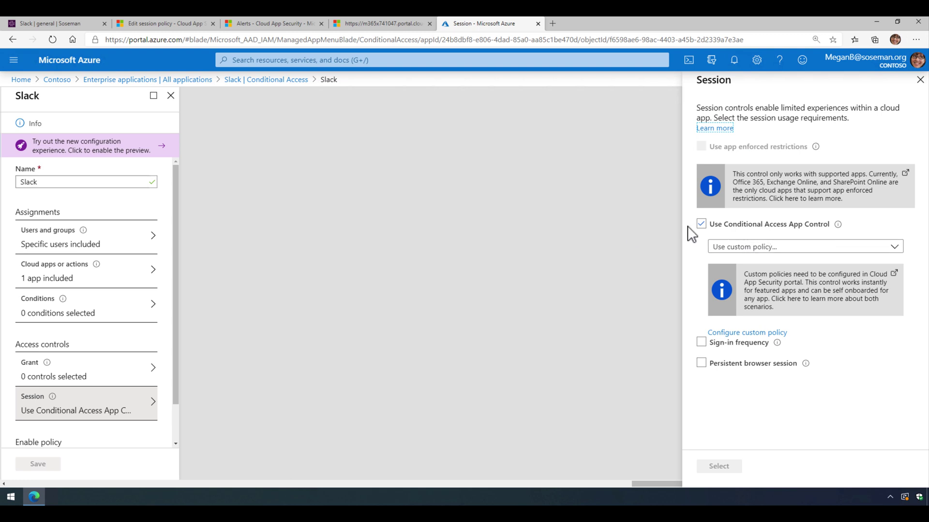
mouse_move(845, 231)
click(173, 24)
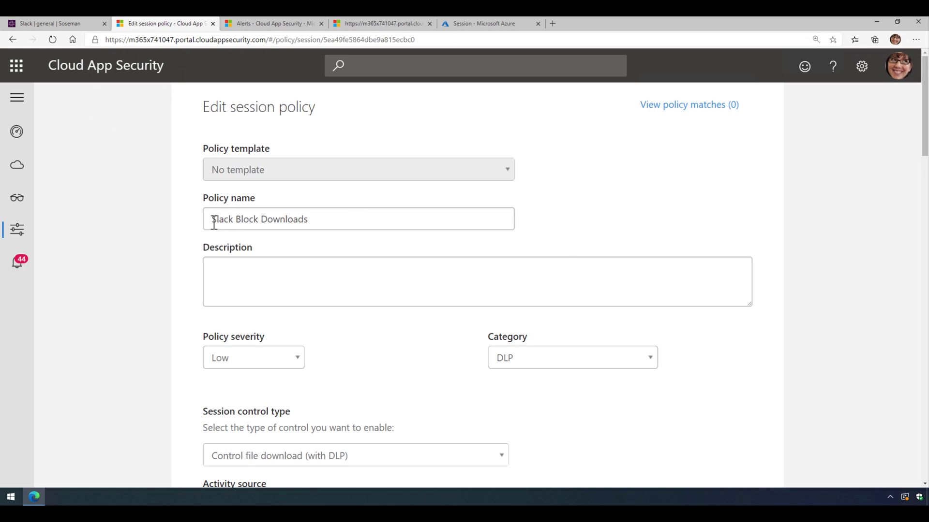
Review the session policy's filters and its excluded device tags, leaving them unchanged.
scroll(578, 232, down, 4)
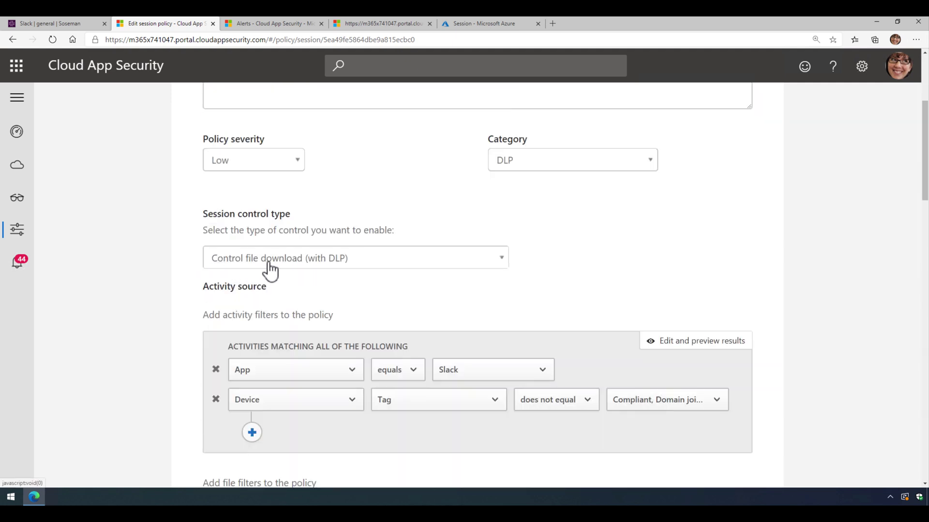
scroll(387, 291, down, 1)
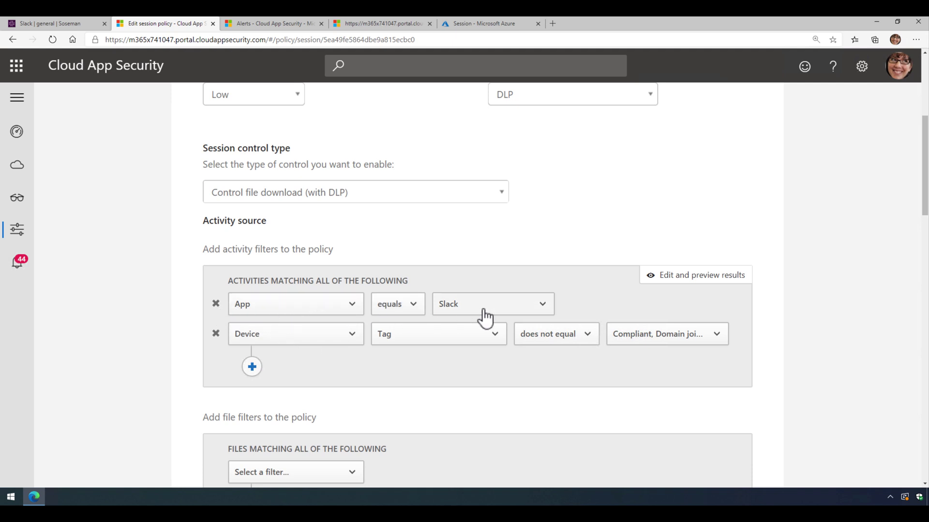
click(716, 340)
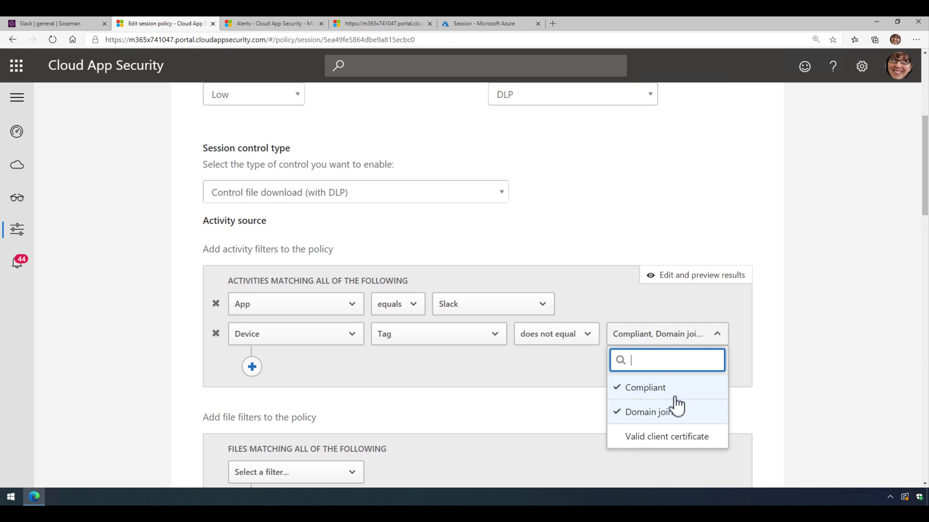
click(786, 376)
Review the policy's Block action settings, then view the 41 open alerts.
scroll(786, 375, down, 4)
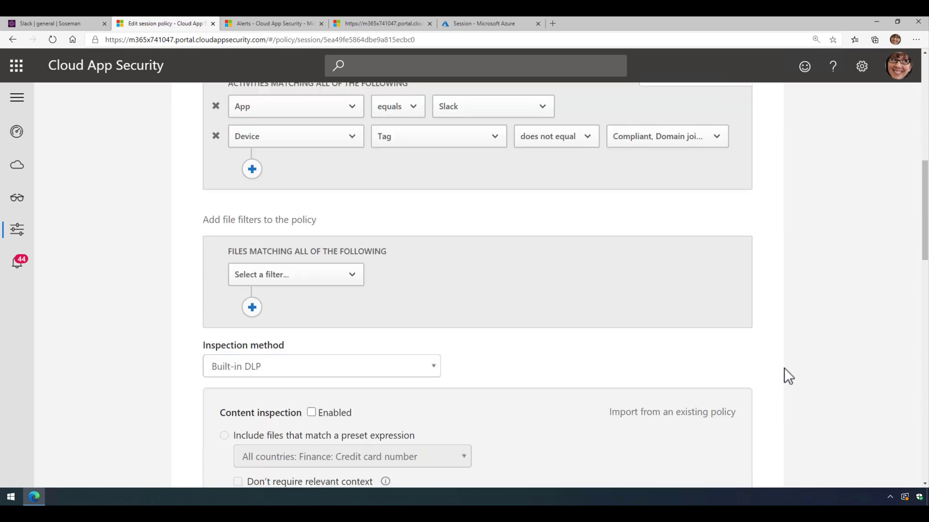
scroll(786, 376, down, 11)
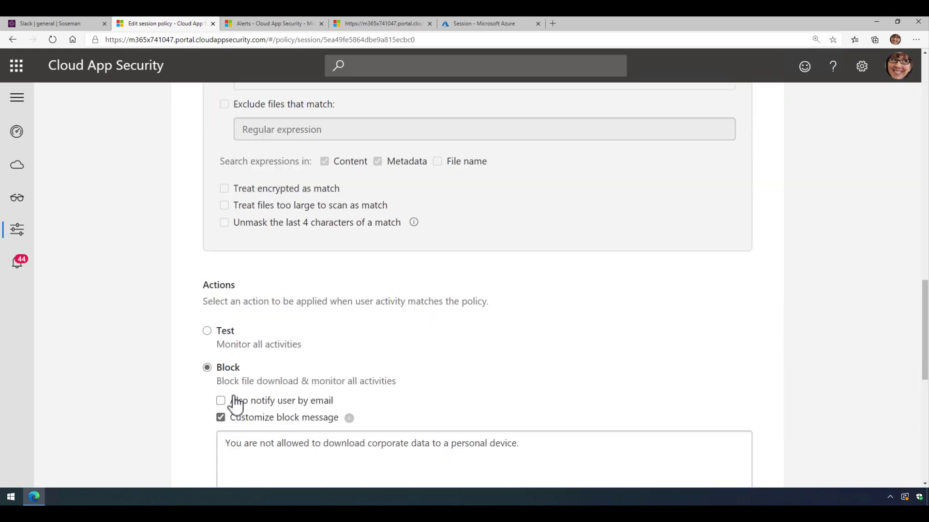
scroll(400, 379, down, 3)
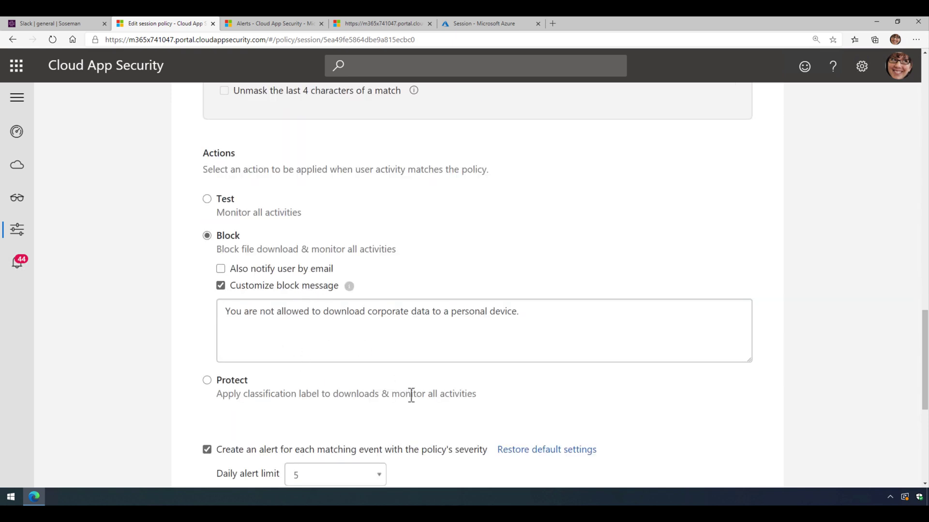
scroll(411, 394, down, 3)
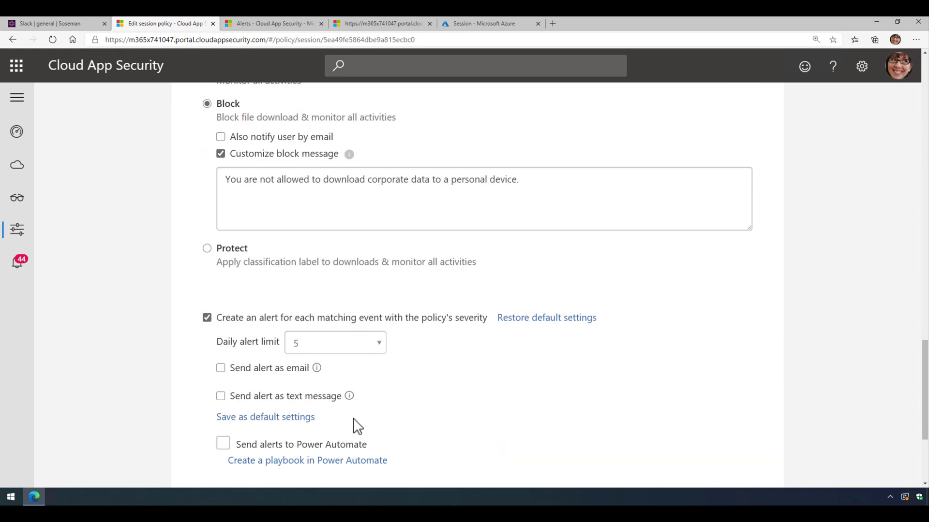
scroll(357, 426, up, 16)
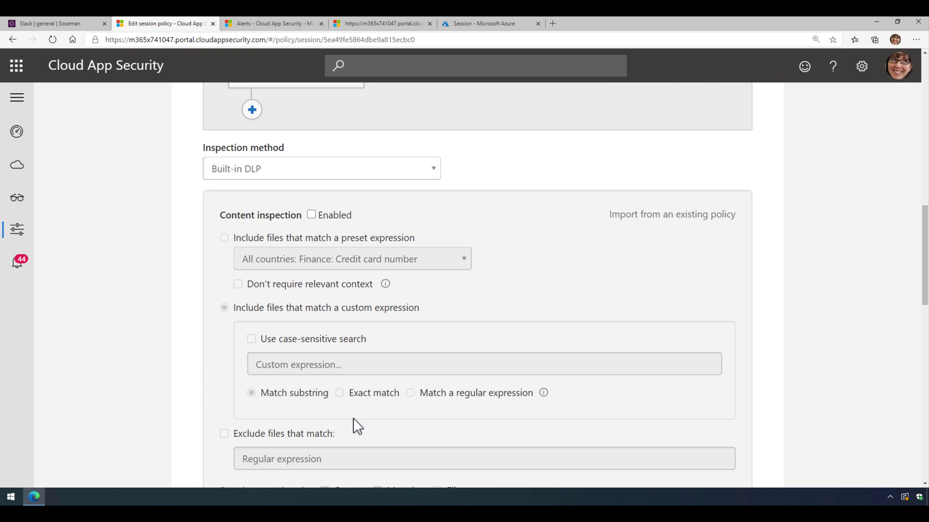
scroll(355, 425, down, 3)
scroll(601, 352, down, 10)
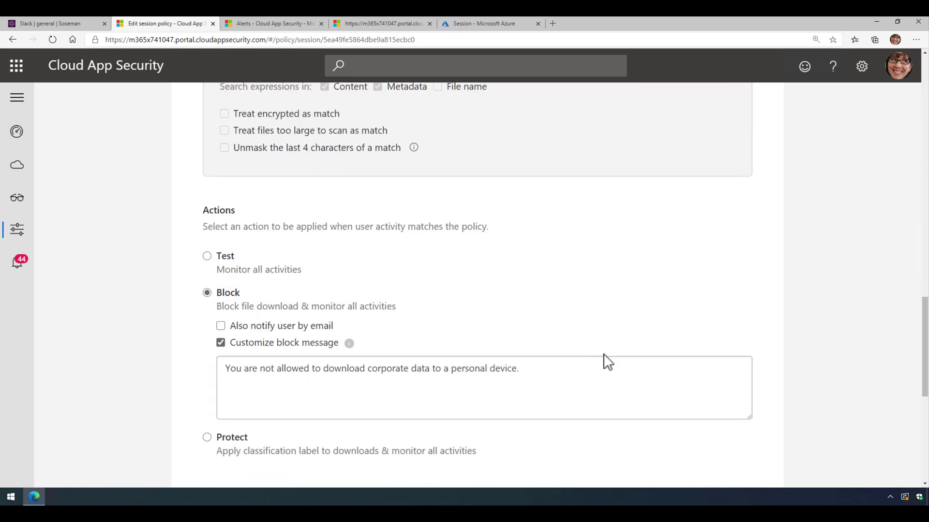
scroll(605, 362, down, 3)
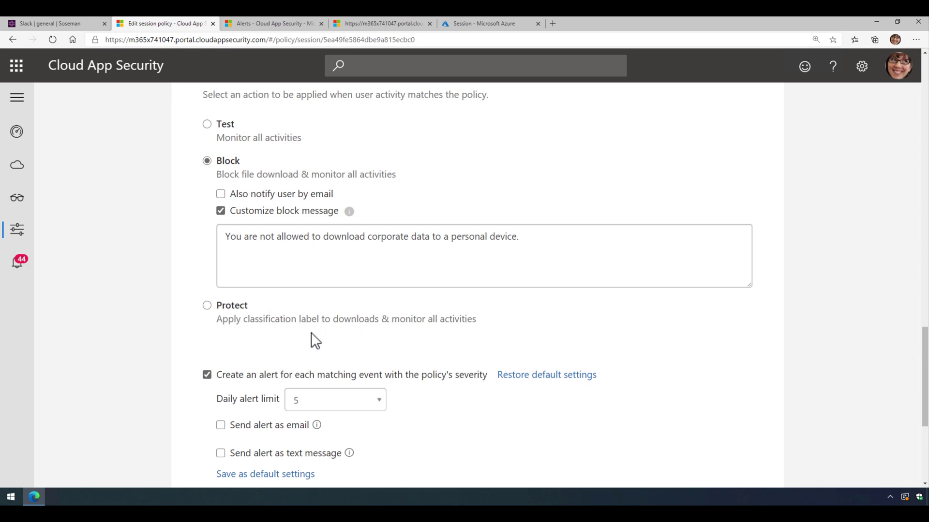
click(278, 27)
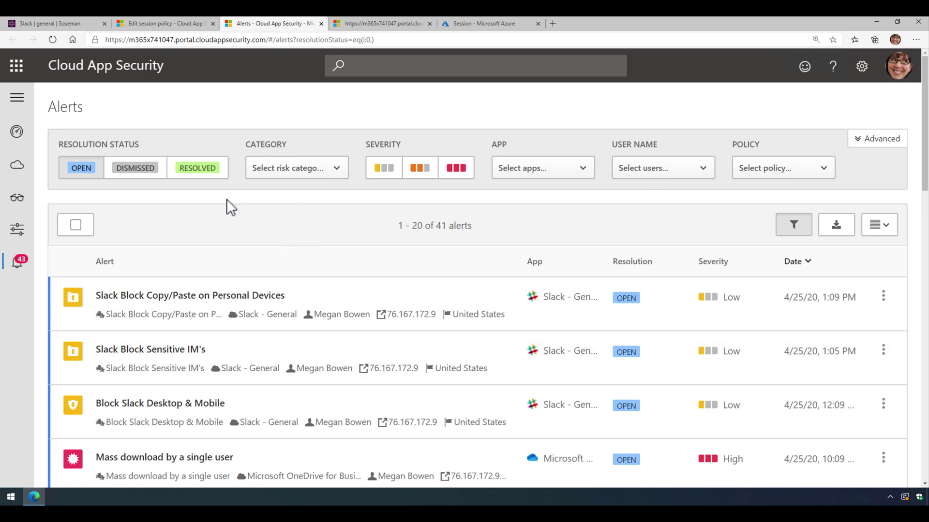
View the activity log, then dismiss the browser notification prompt in the private Slack window.
click(379, 22)
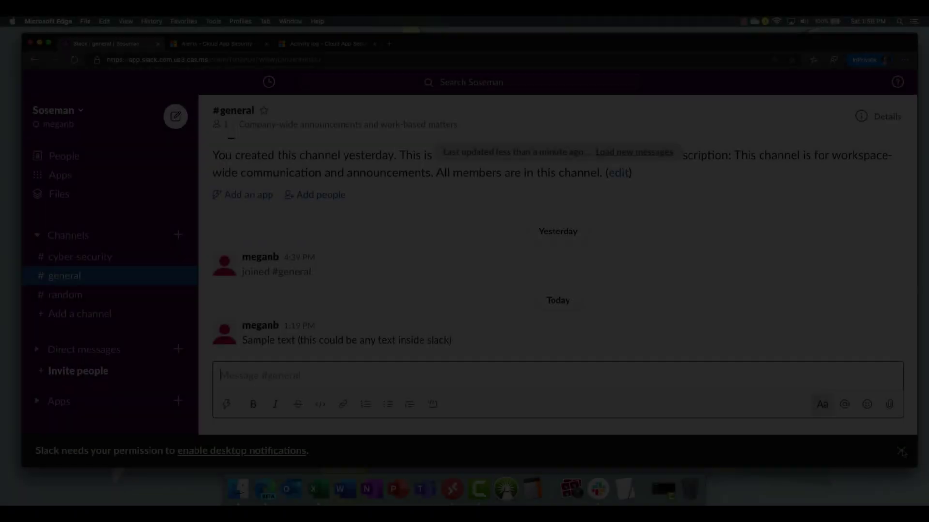
click(900, 451)
Try downloading Customer Data.xlsx from Slack's shared files, triggering the Download blocked notice.
click(264, 455)
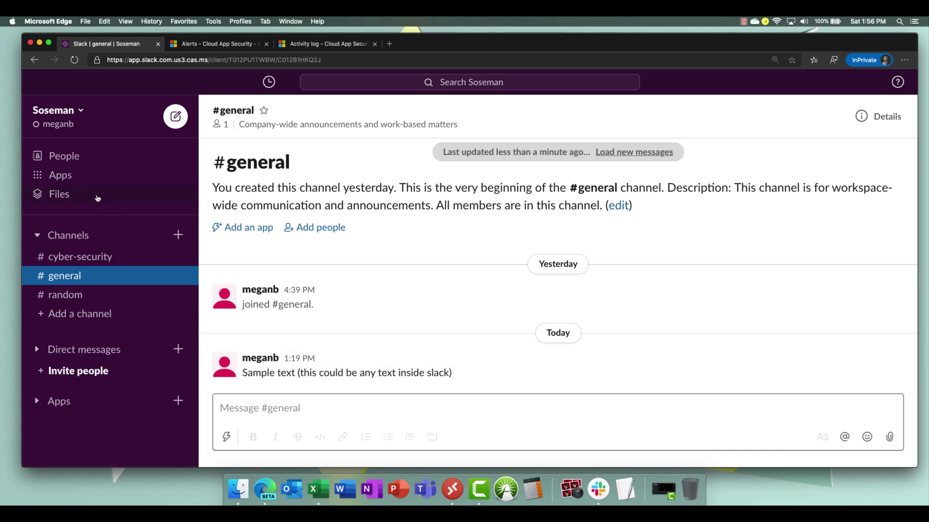
click(97, 196)
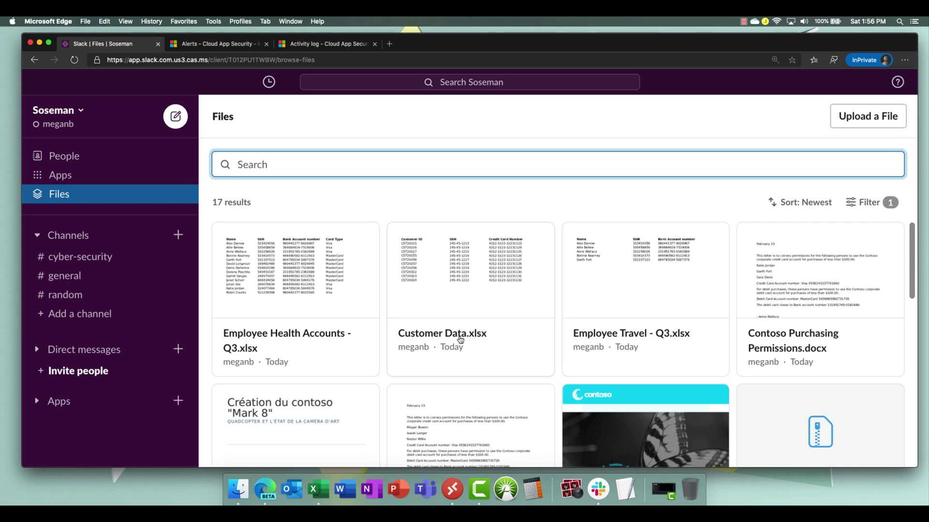
click(460, 340)
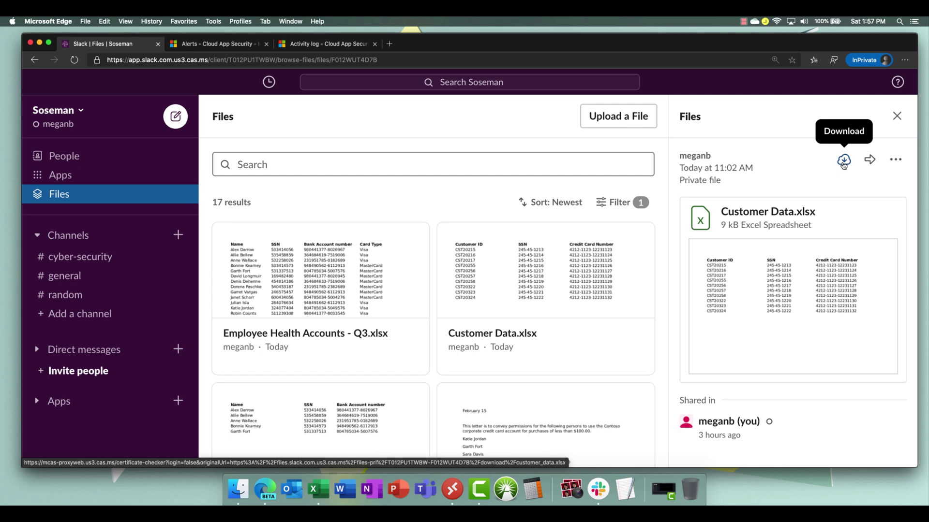
click(844, 162)
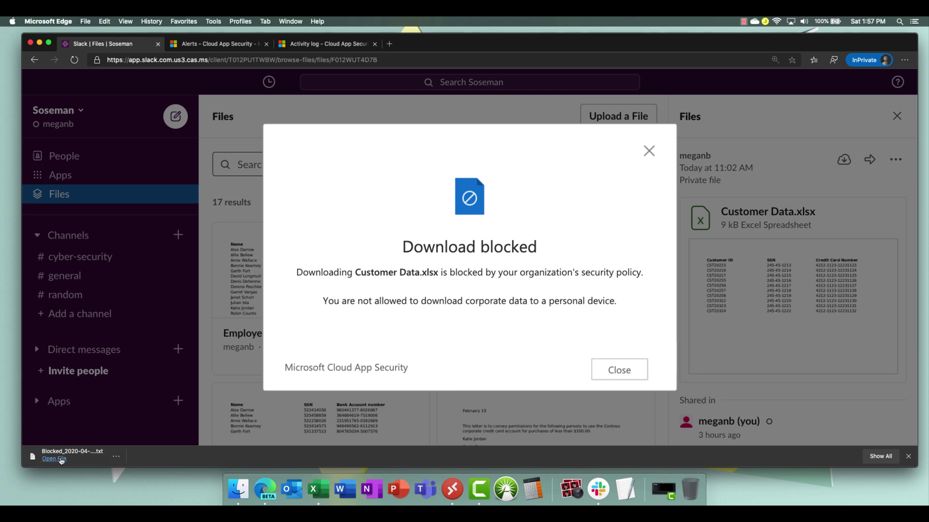
click(61, 459)
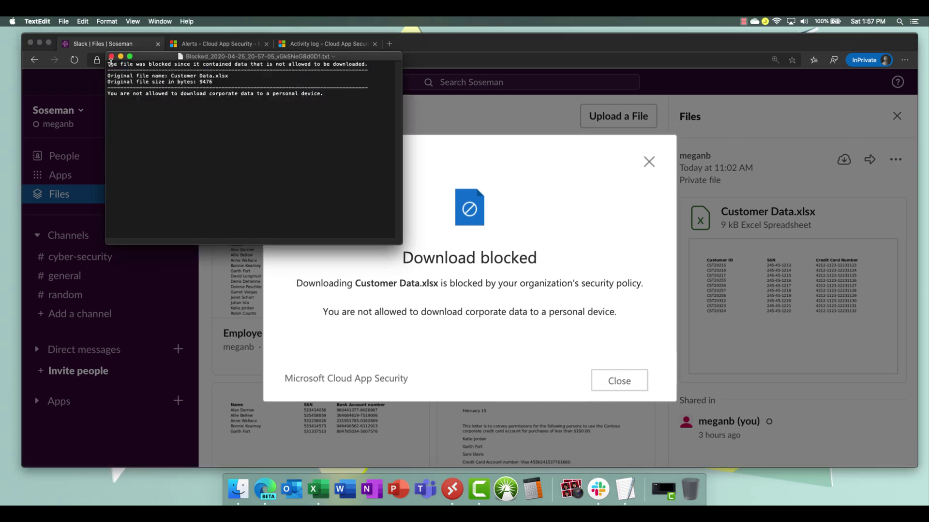
drag(110, 62, 376, 73)
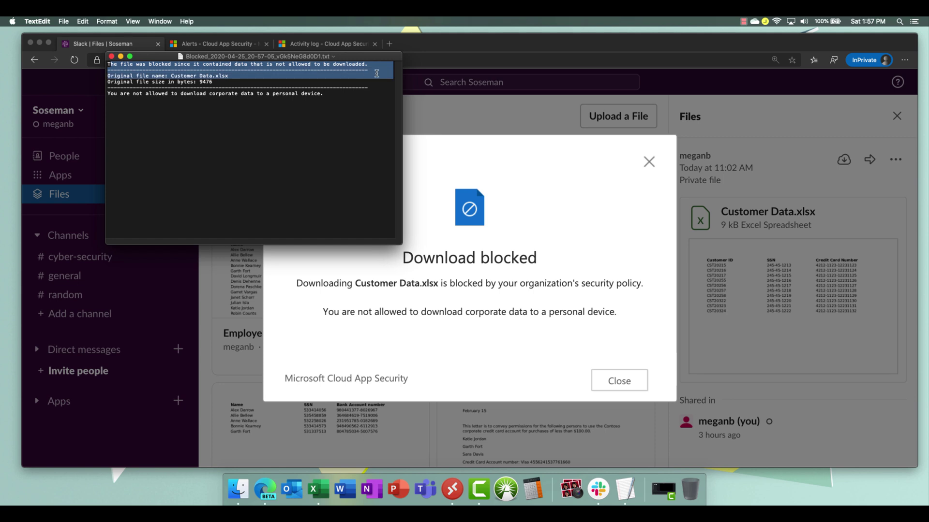
click(112, 57)
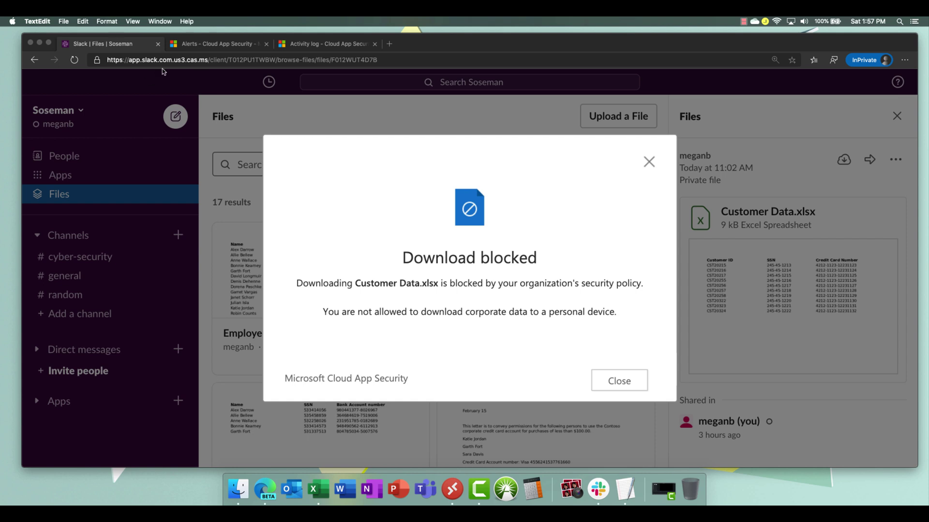
Refresh the Alerts list to reveal the new 1:57 PM Slack Block Downloads alert, 44 total.
click(202, 49)
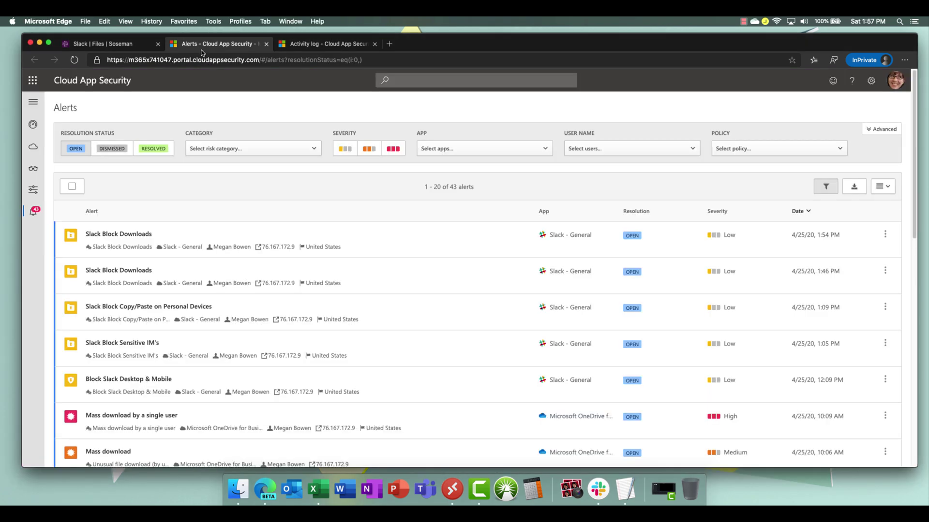
click(76, 61)
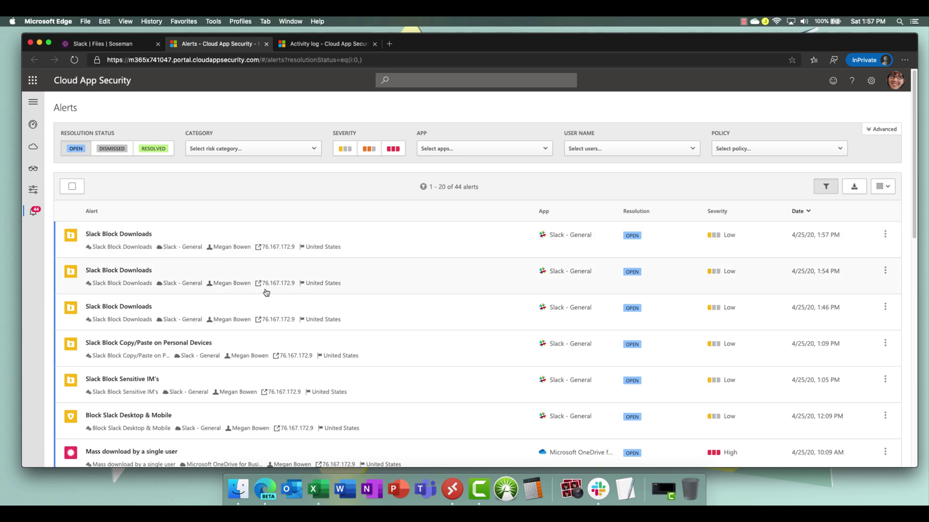
scroll(266, 292, down, 5)
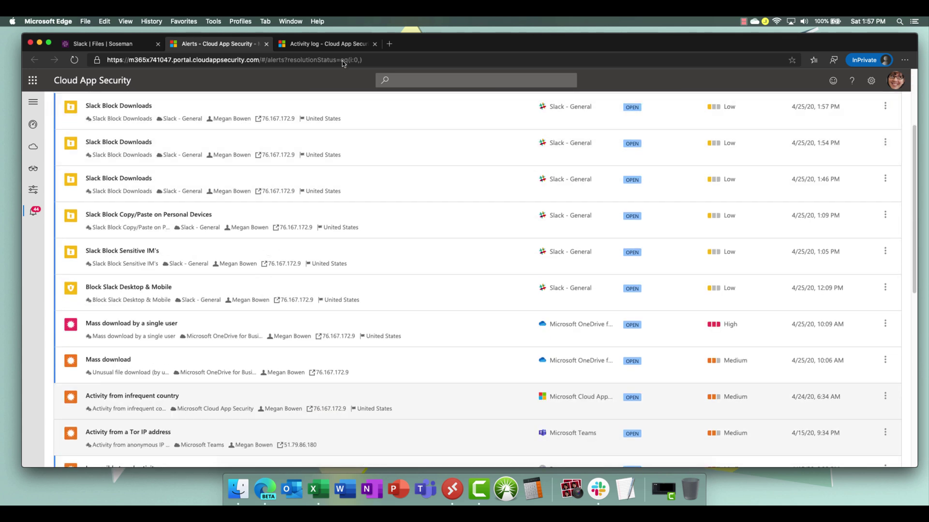
Refresh the Activity log and expand the blocked Customer Data.xlsx download entry.
click(348, 44)
click(74, 60)
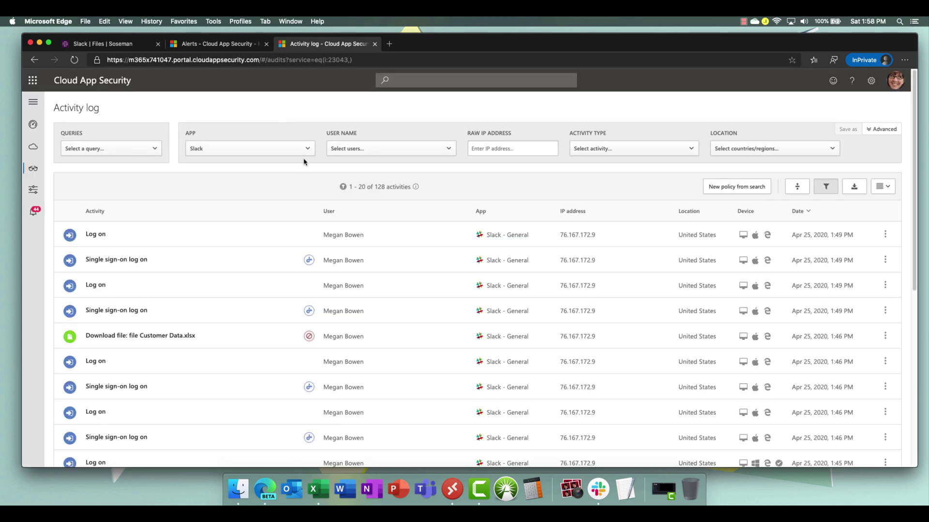
click(214, 347)
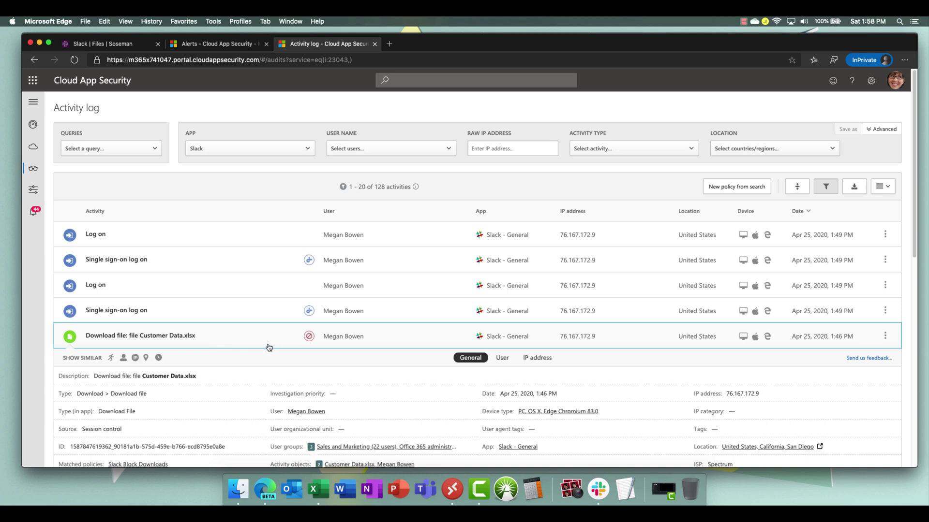